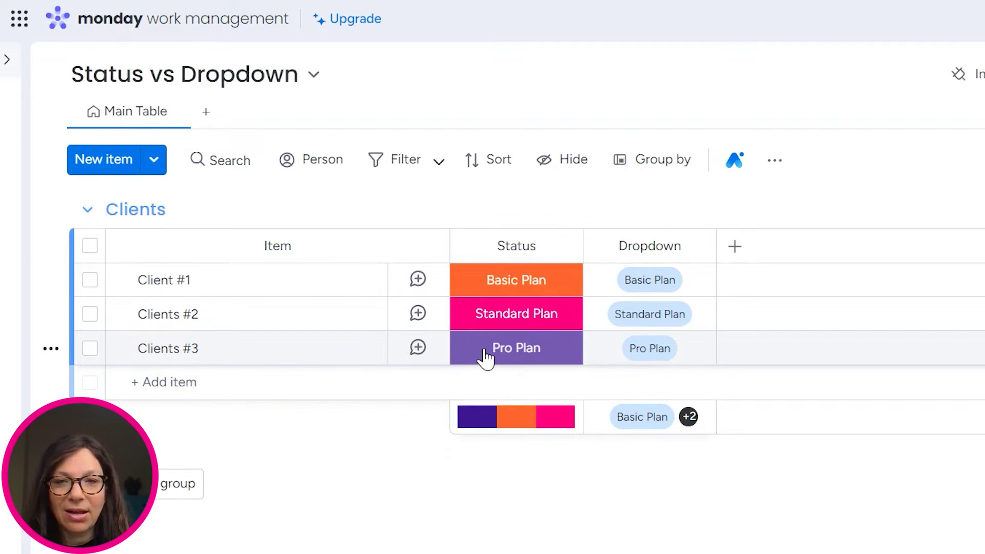
Switch Clients #3's Status to Standard Plan, then set it back to Pro Plan.
click(484, 356)
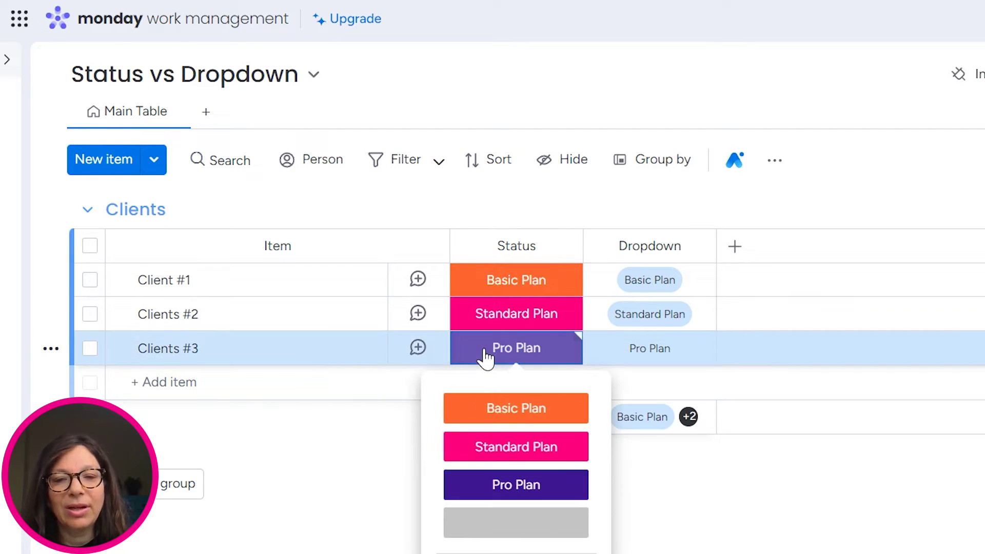
click(490, 450)
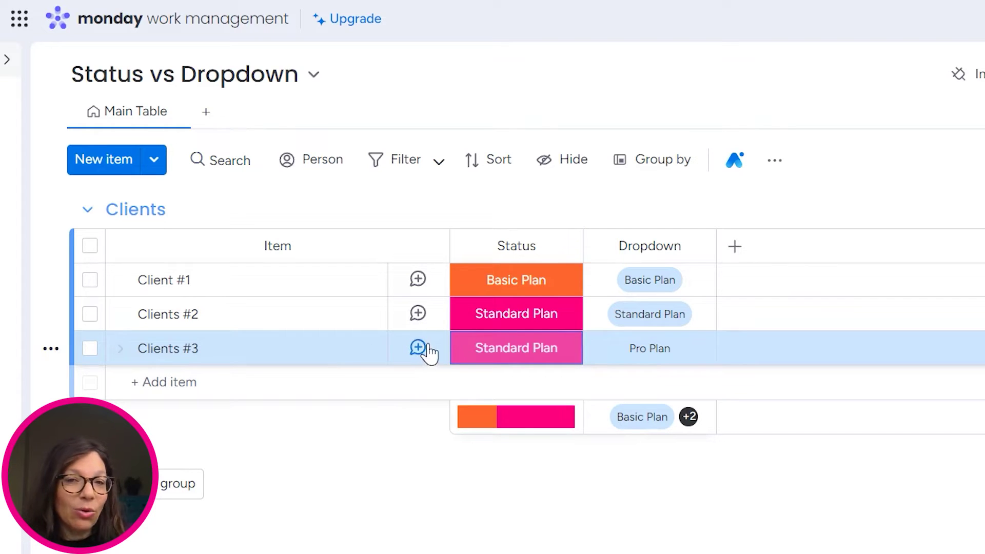
click(478, 359)
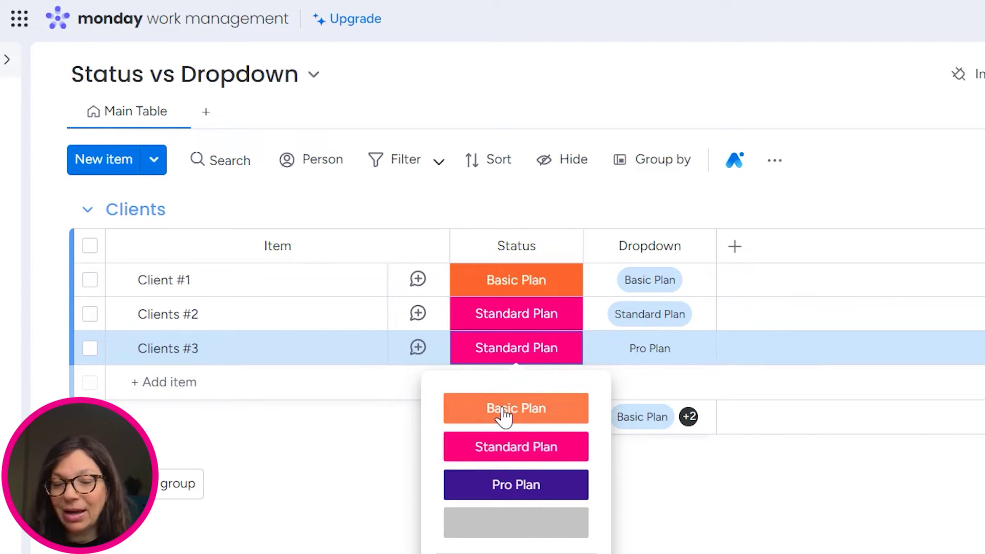
click(501, 493)
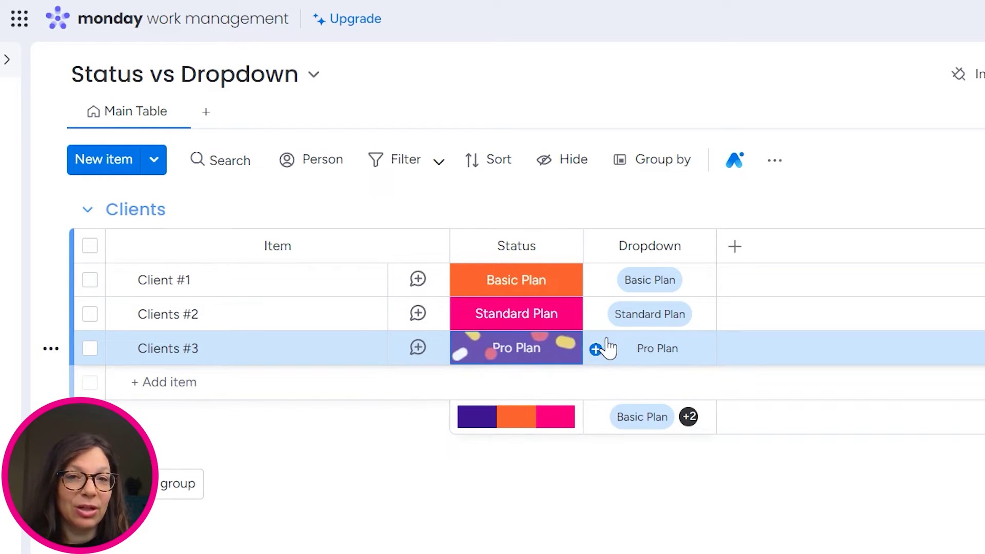
Add Basic Plan next to Pro Plan in Clients #3's Dropdown cell.
click(595, 350)
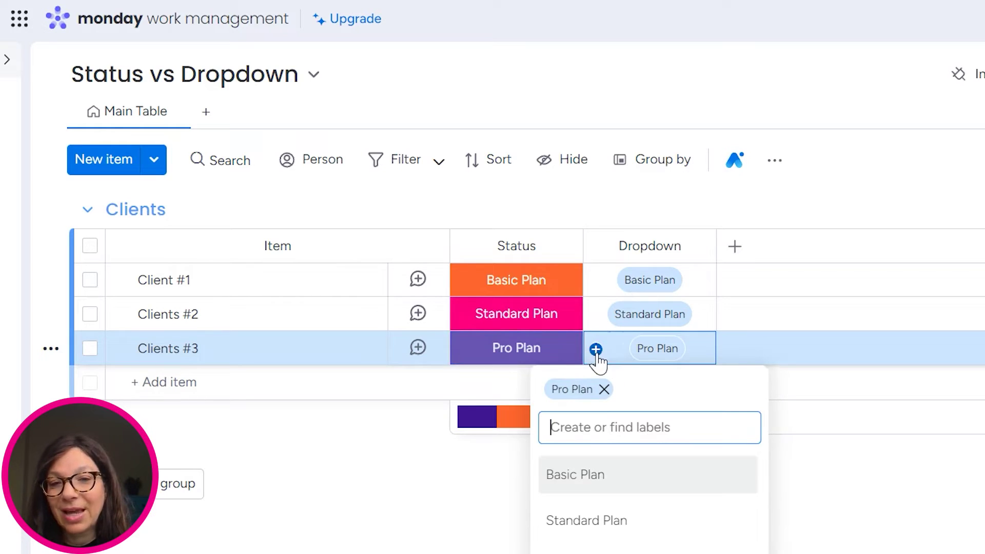
click(595, 485)
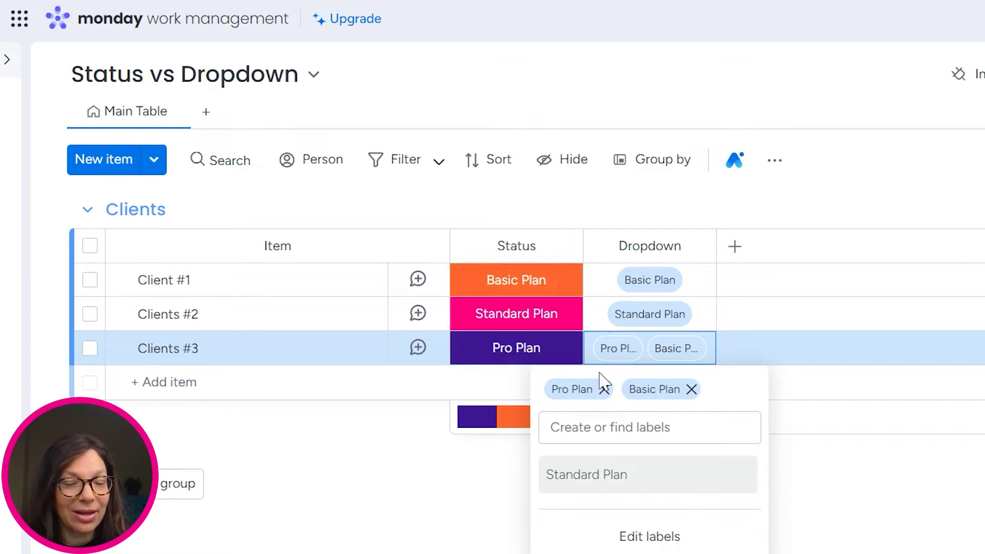
click(419, 492)
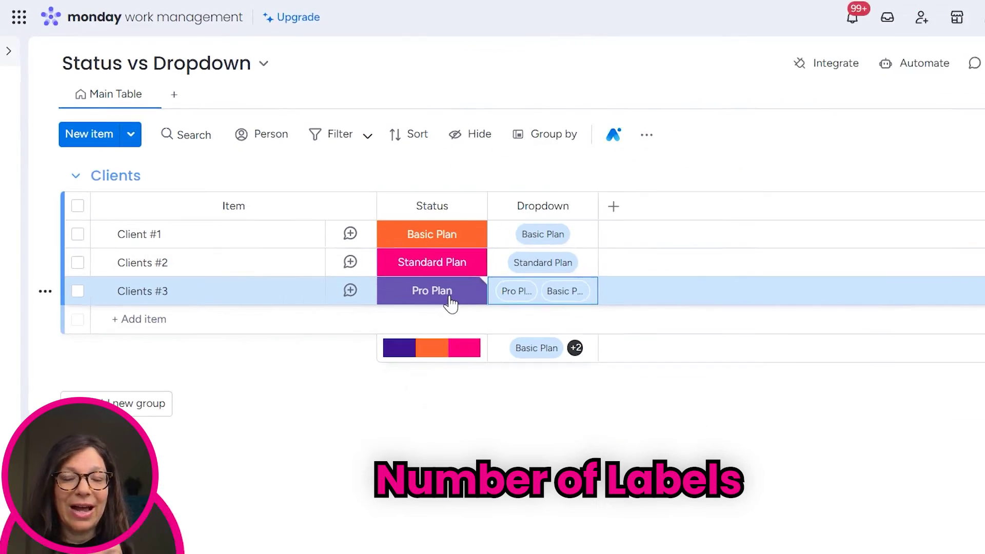
click(451, 300)
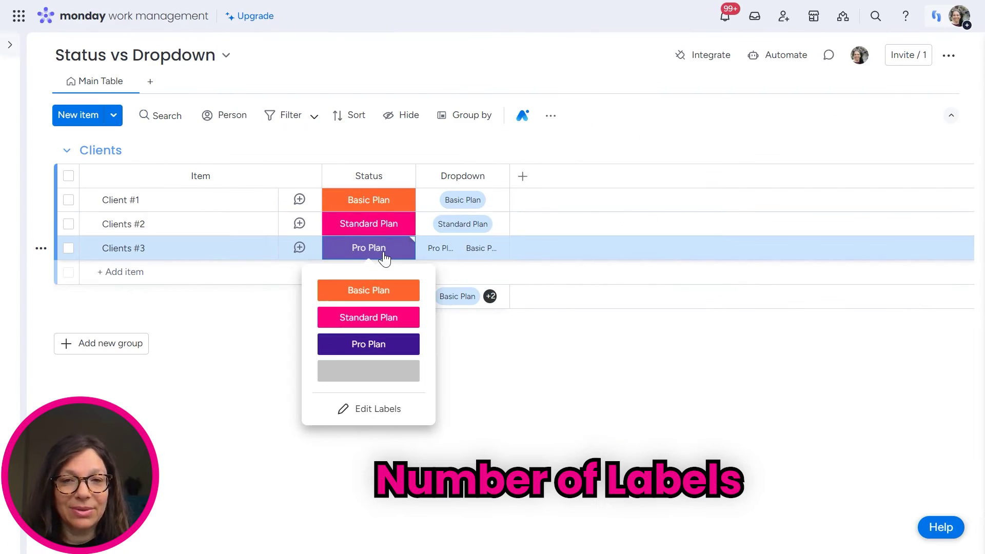
click(378, 417)
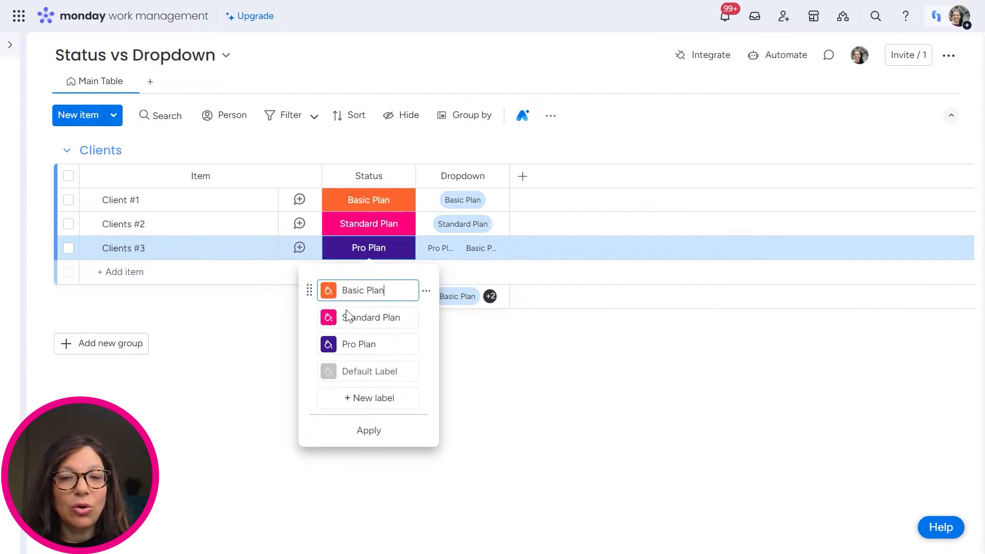
click(328, 345)
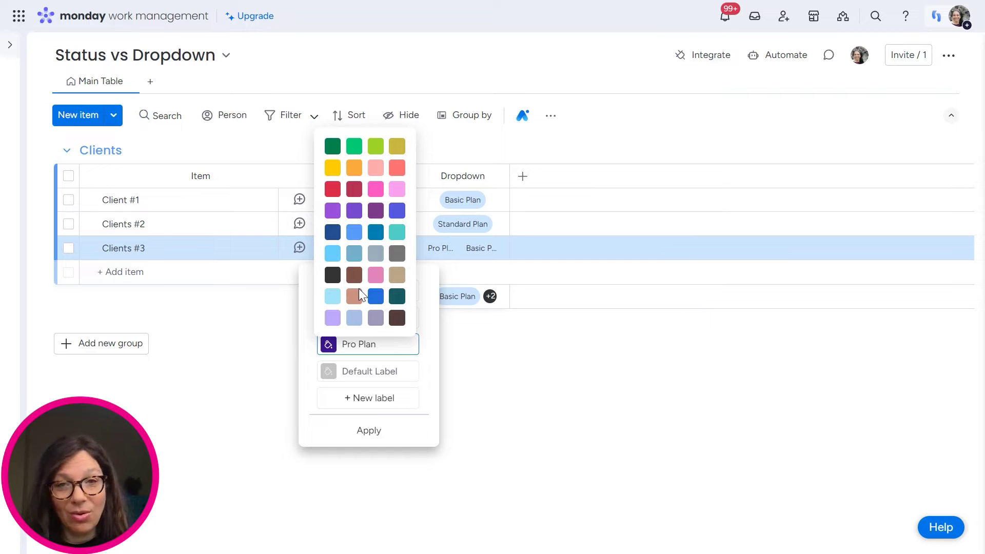
Delete the Basic Plan tag from Clients #3's Dropdown, leaving just Pro Plan.
click(801, 473)
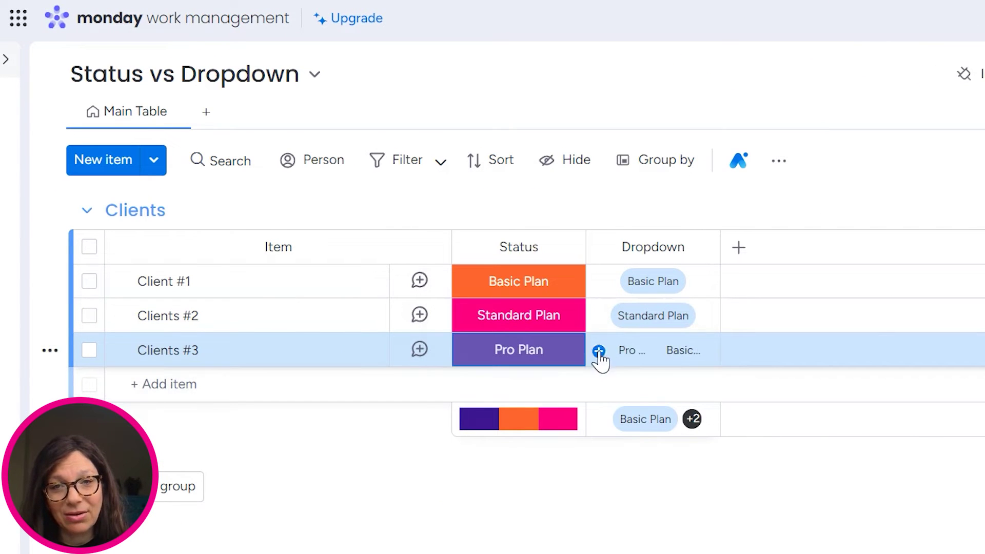
click(601, 339)
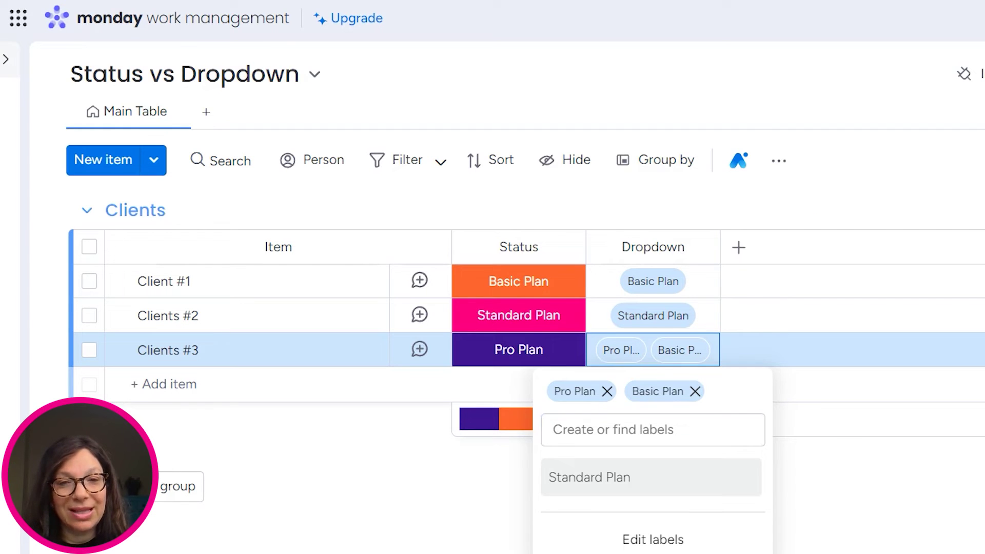
click(433, 551)
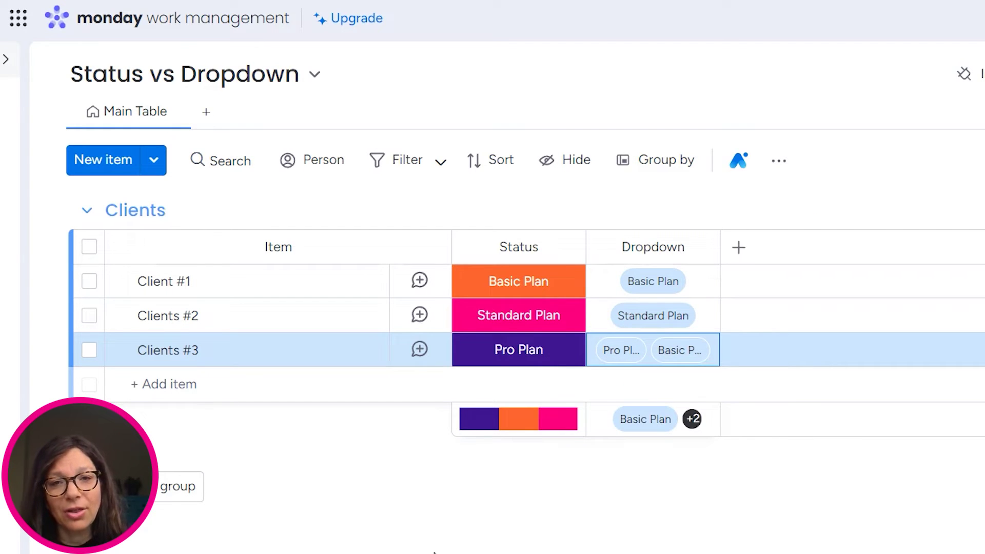
click(601, 348)
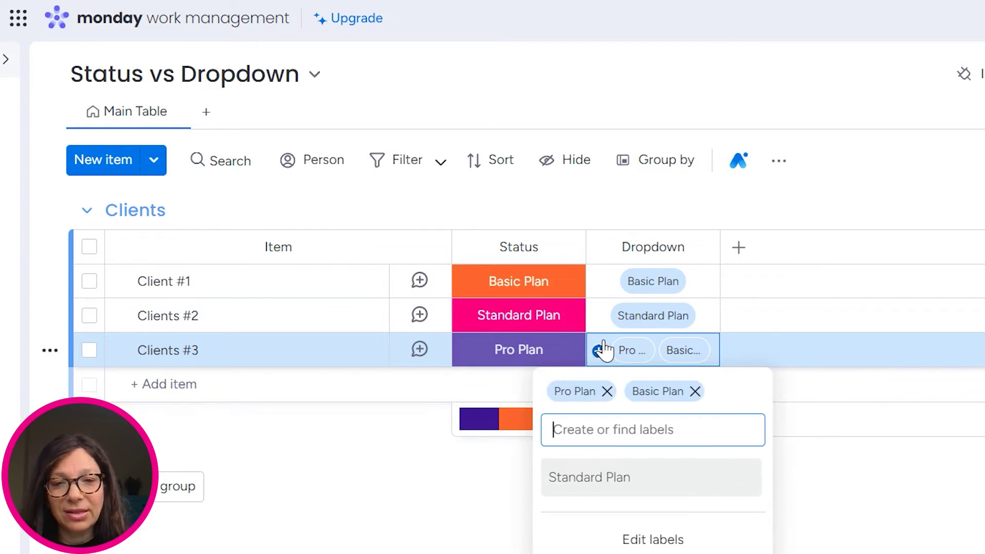
click(696, 392)
Create a Blank view with a Chart widget showing item counts for Standard, Basic and Pro Plan.
click(253, 137)
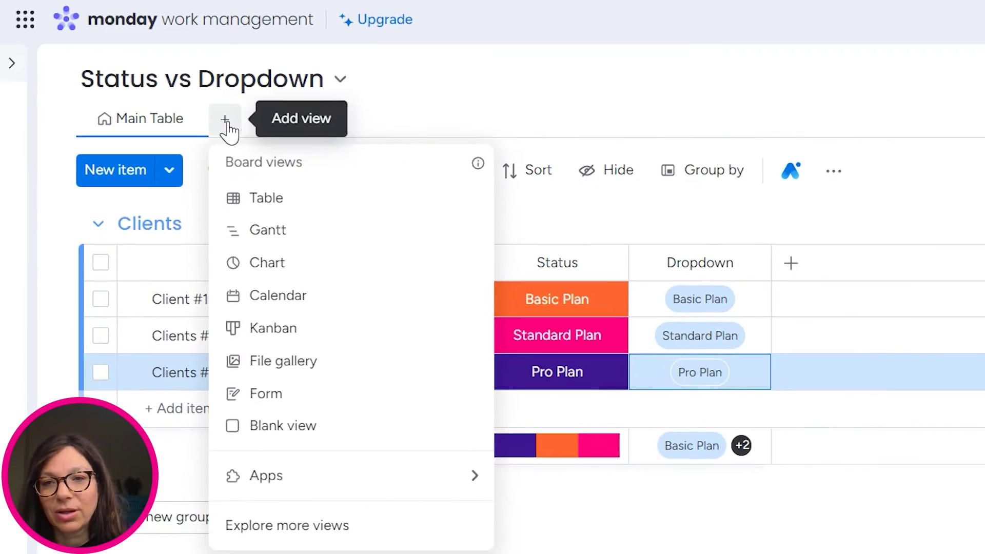
key(Escape)
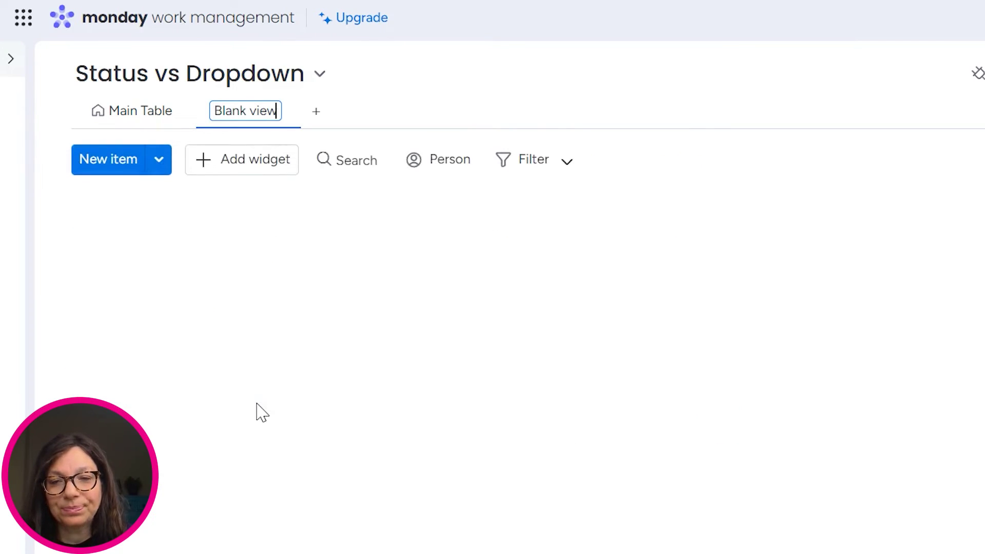
click(163, 124)
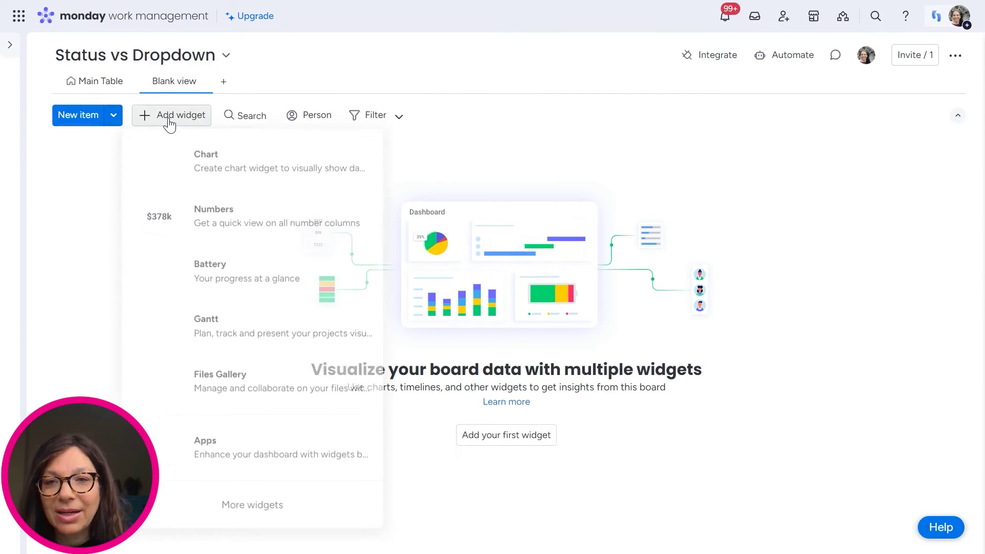
click(218, 182)
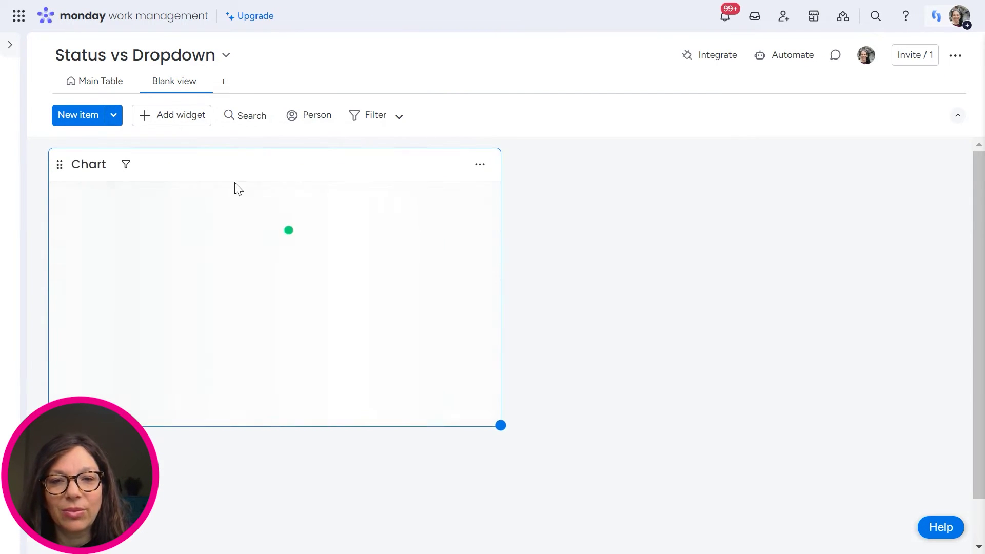
mouse_move(168, 374)
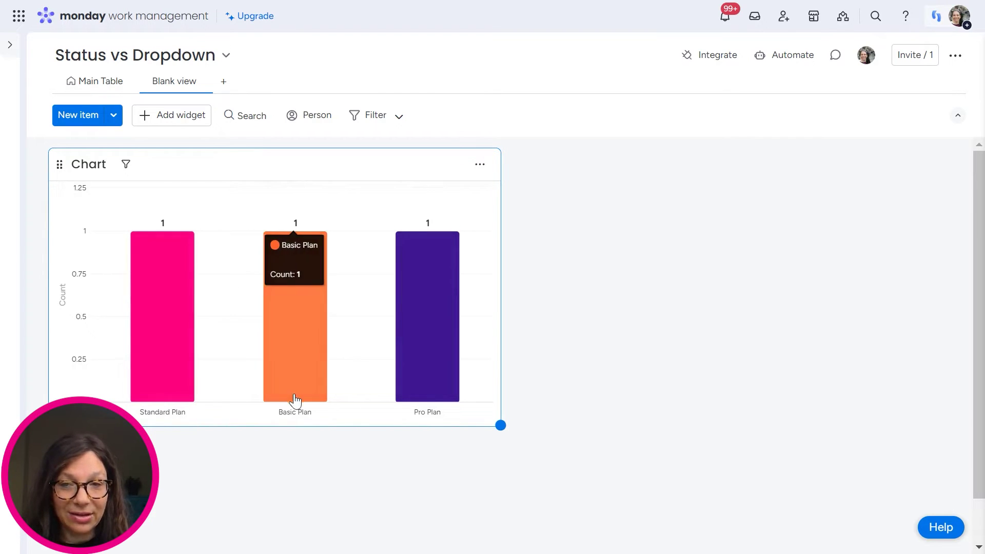
click(479, 168)
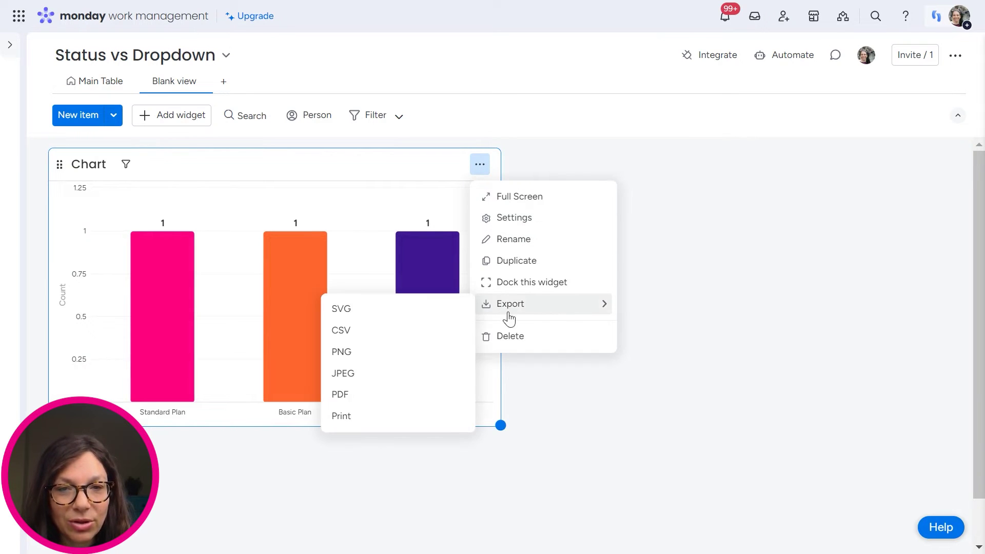
Duplicate the chart and switch the copy's X axis from Status to the Dropdown column.
click(513, 262)
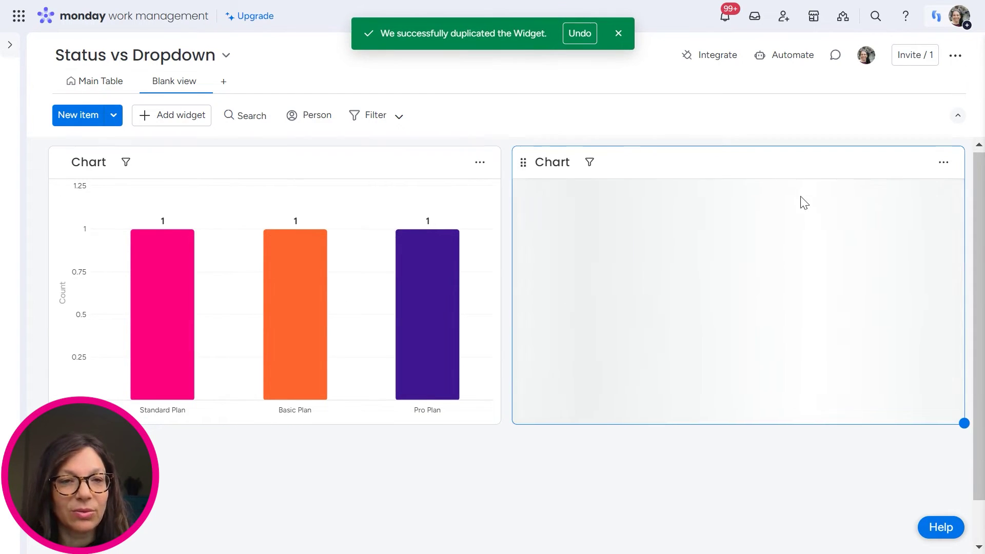
click(943, 161)
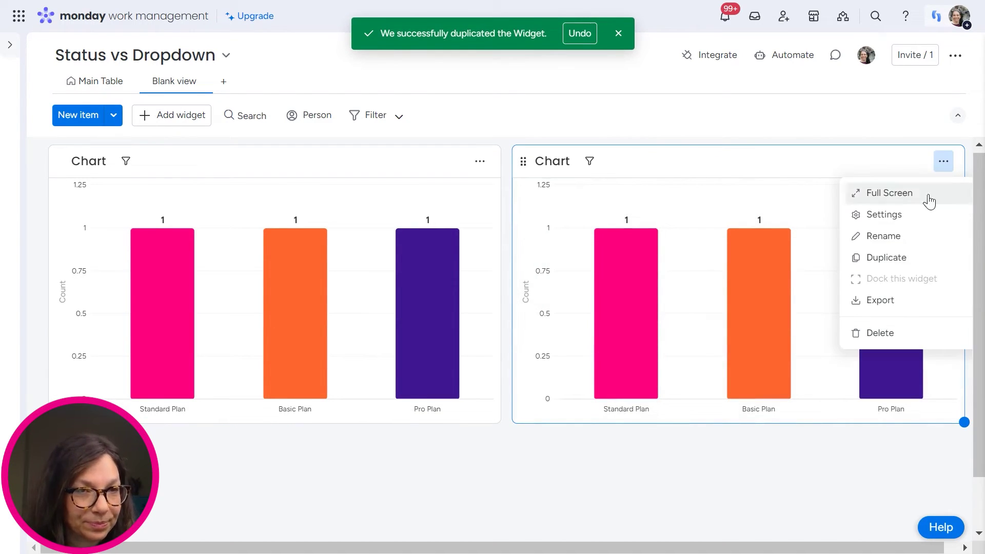
click(917, 221)
scroll(879, 293, down, 5)
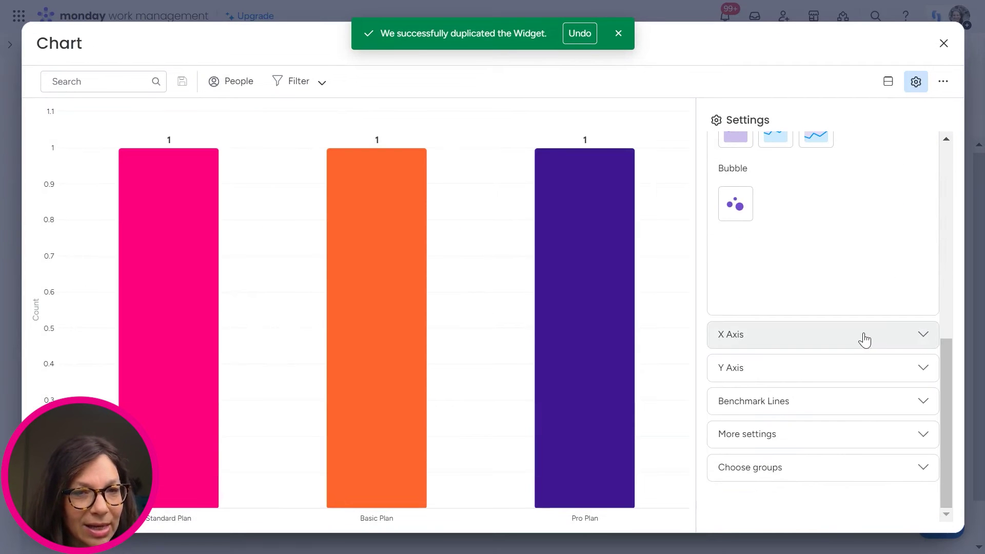
click(865, 339)
click(916, 248)
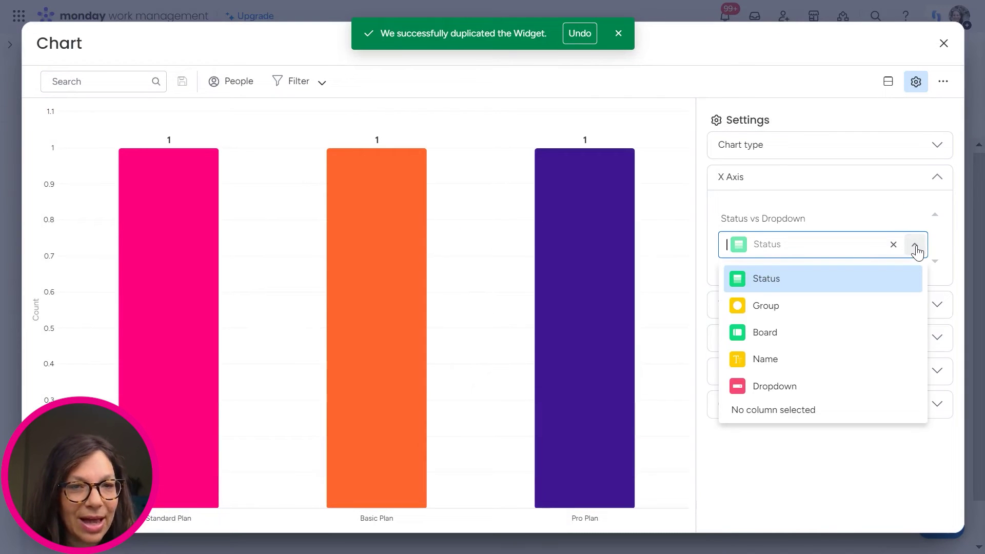
click(822, 388)
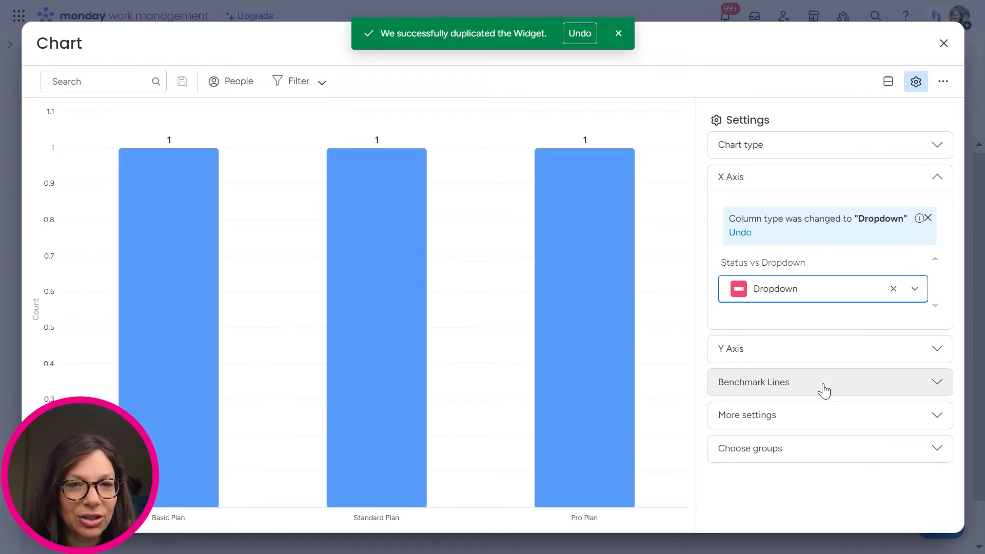
click(943, 44)
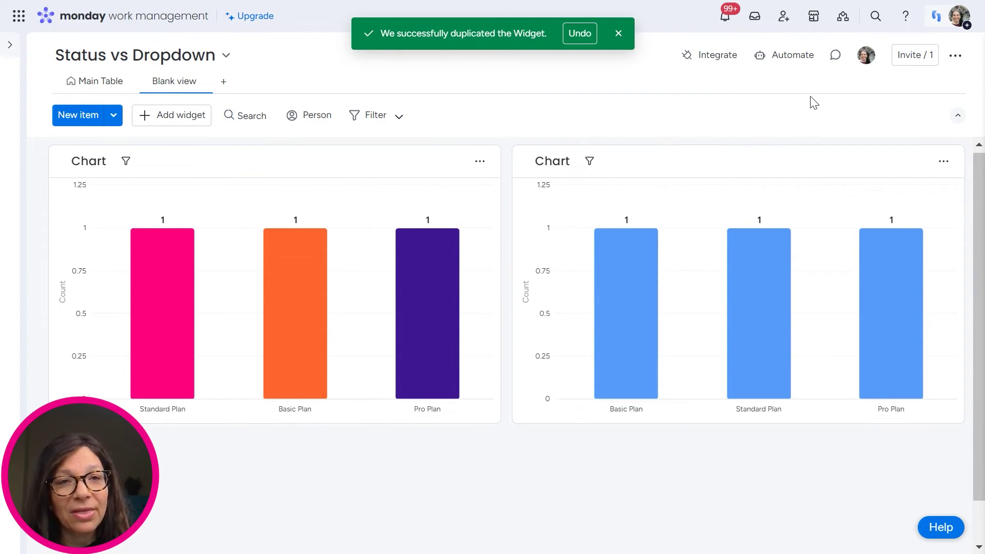
Start a custom automation triggered when Status changes to Basic Plan.
click(792, 56)
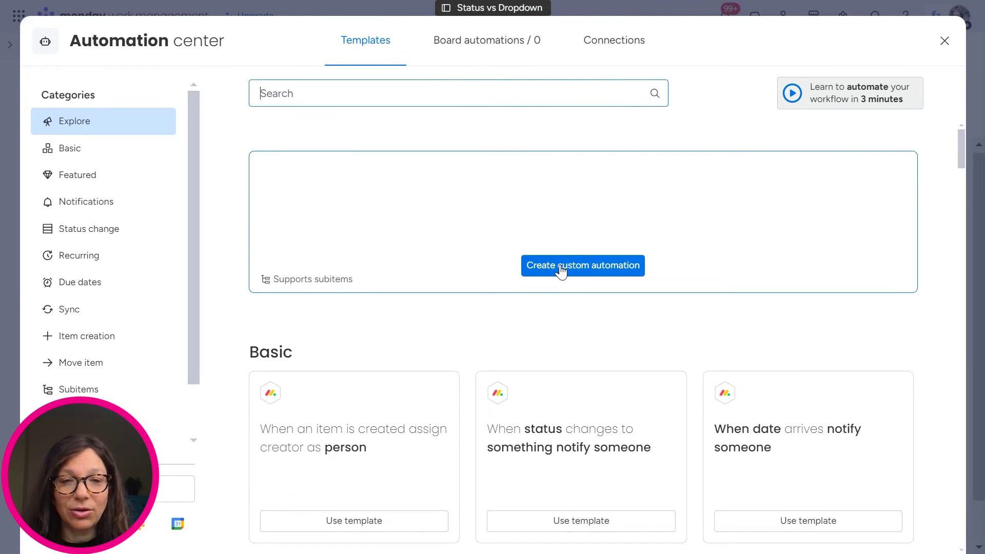
click(563, 270)
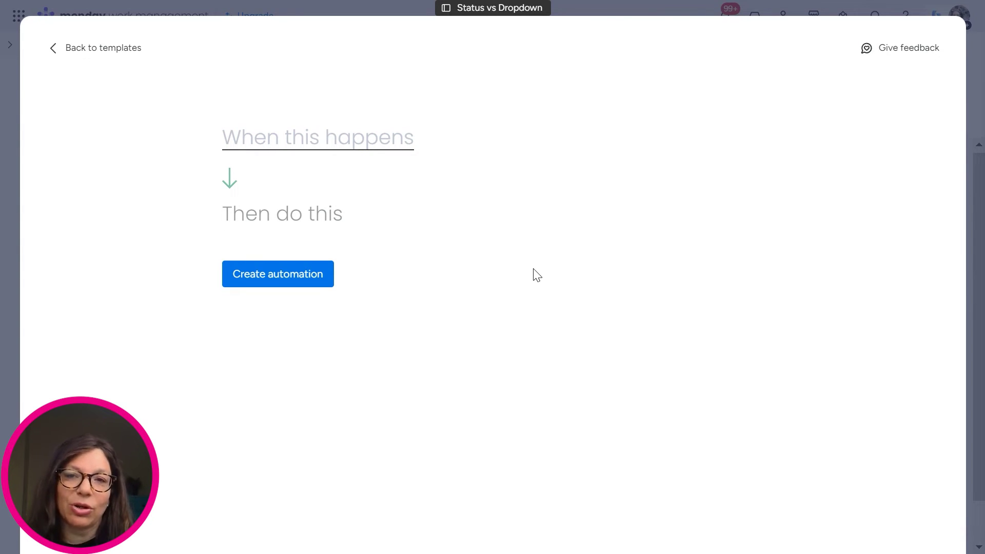
click(269, 144)
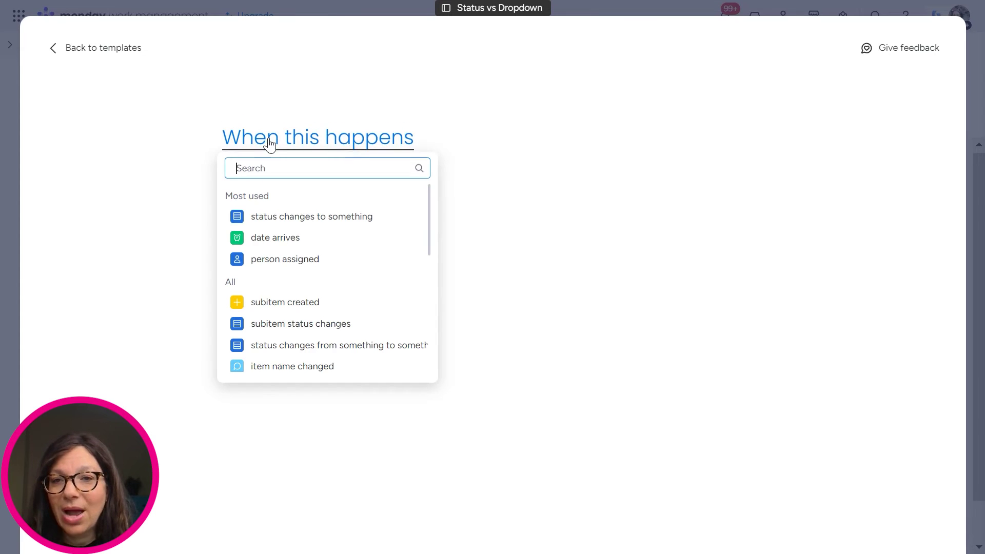
click(301, 220)
click(306, 140)
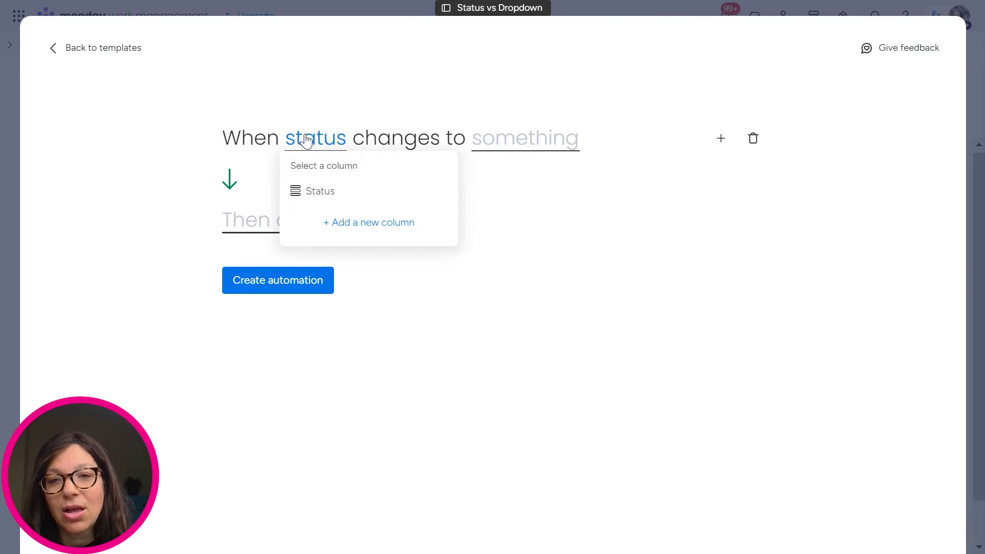
click(323, 193)
click(510, 140)
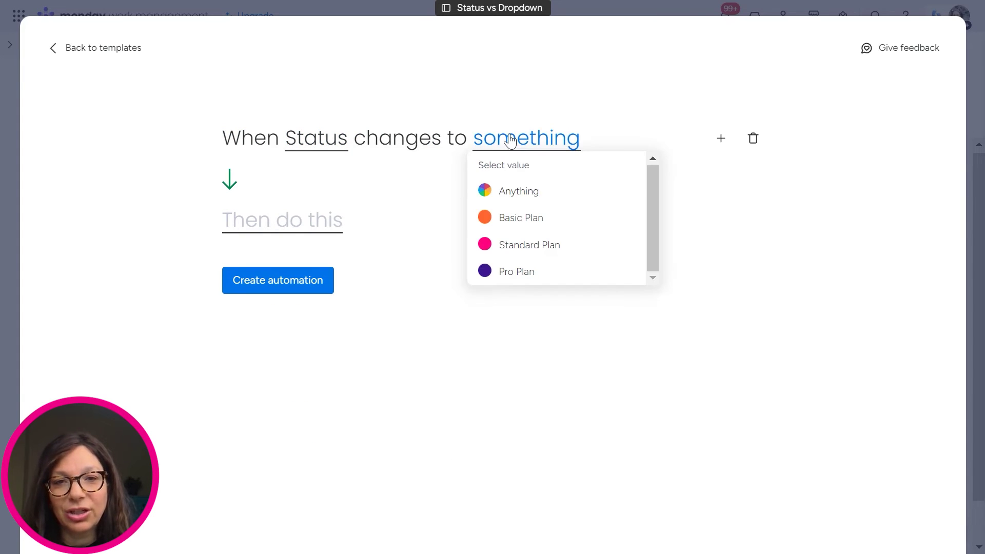
click(515, 218)
Notify me with the message '{Item Name} is now {Status}' and create the automation.
click(285, 221)
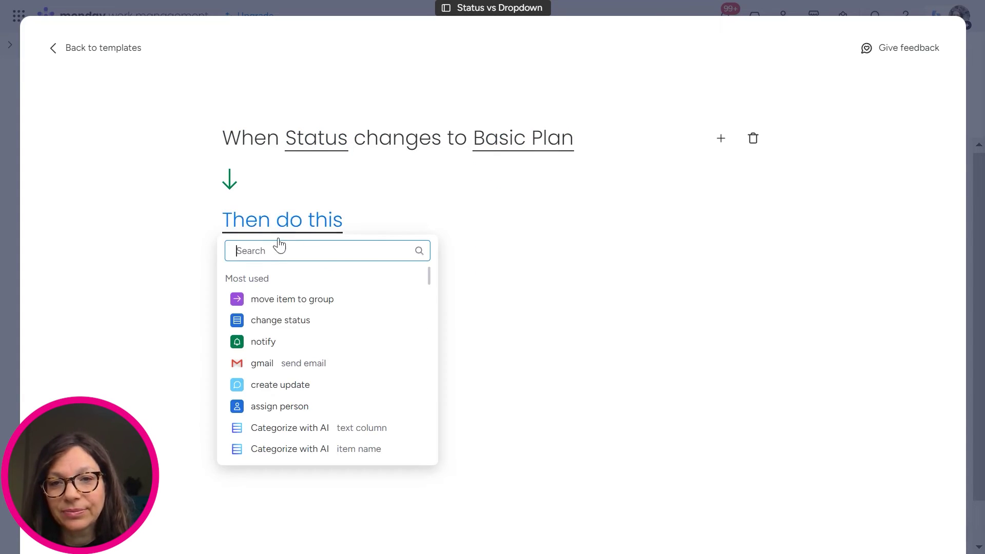
click(262, 342)
click(372, 226)
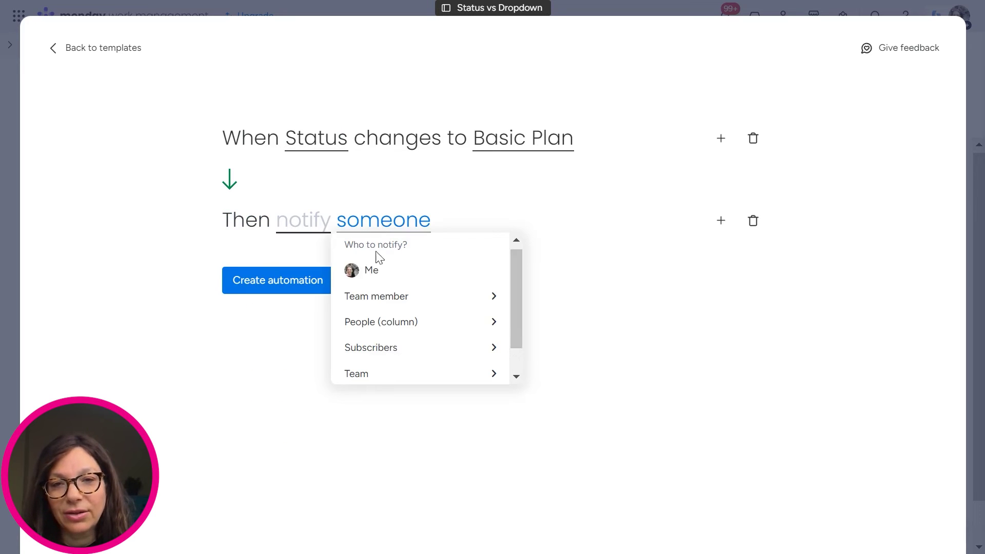
click(385, 275)
click(290, 225)
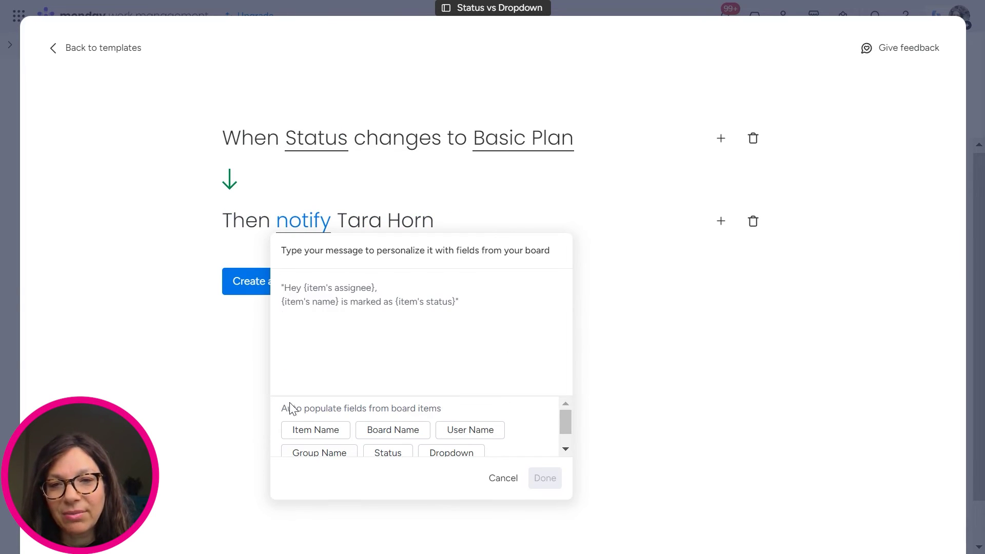
click(315, 430)
text(item's name} i)
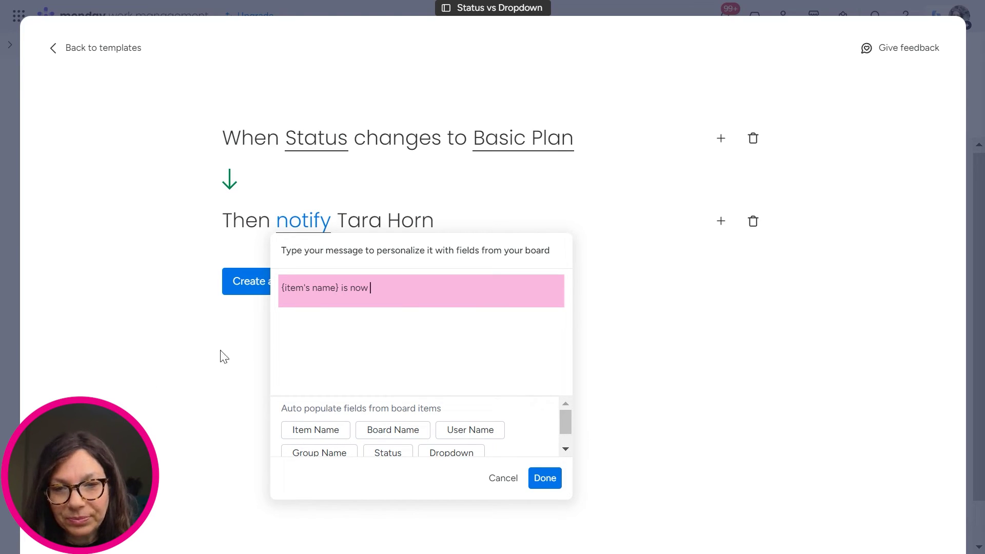
text(s now)
click(392, 453)
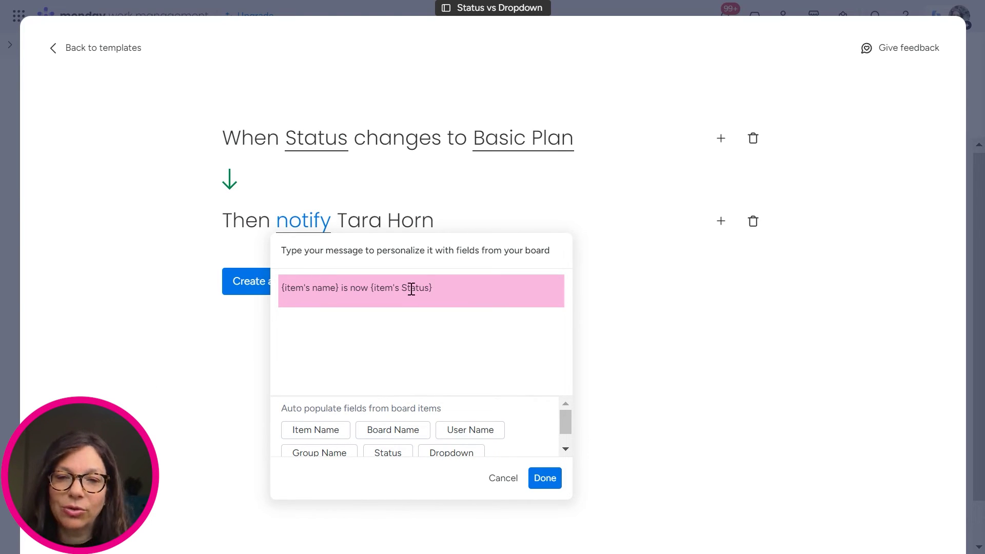
click(533, 481)
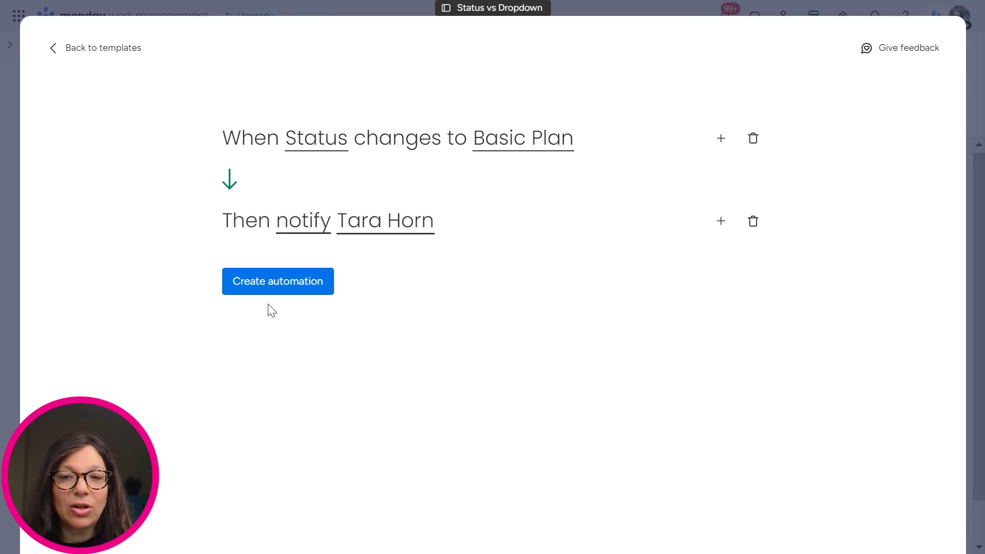
click(282, 289)
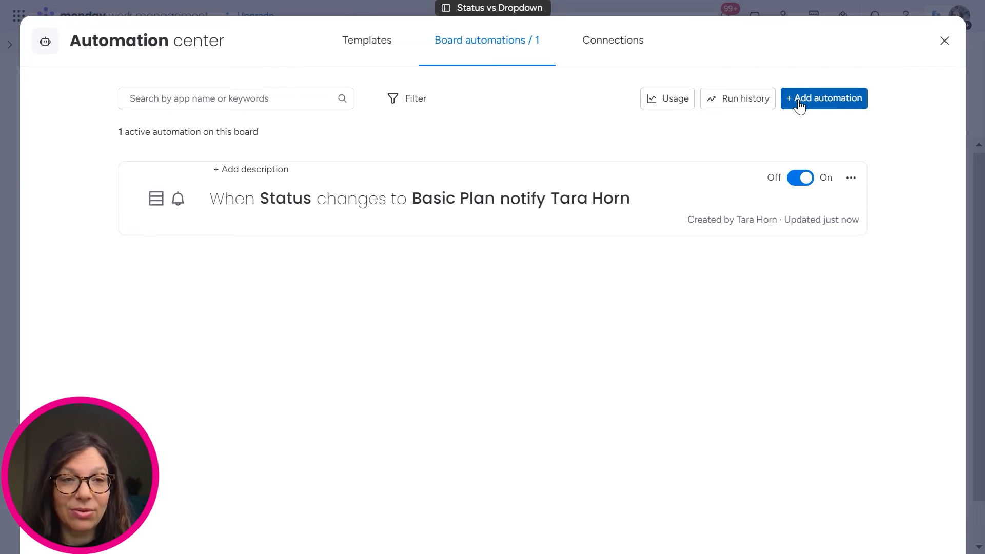
Begin a second automation using the 'When column changes' trigger.
click(799, 105)
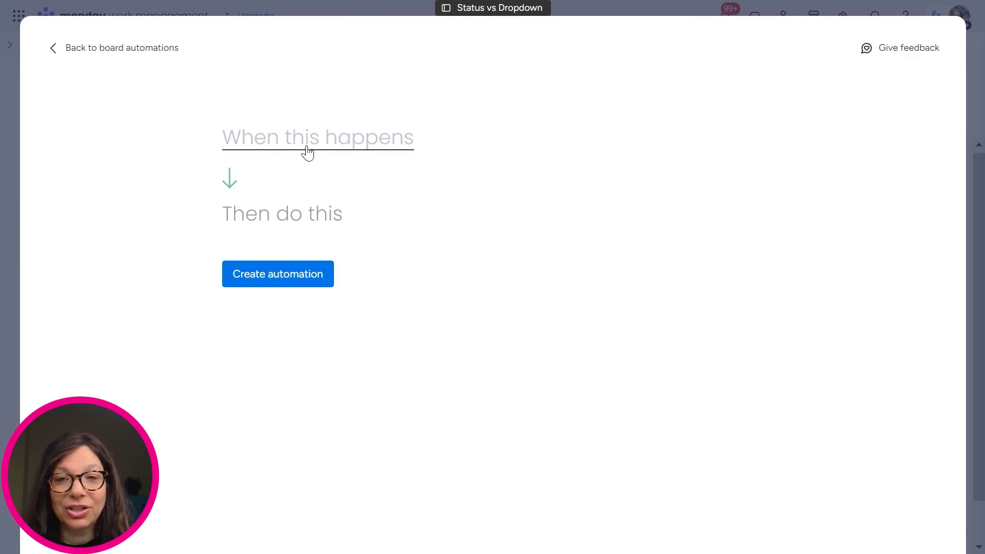
click(312, 148)
scroll(300, 295, down, 2)
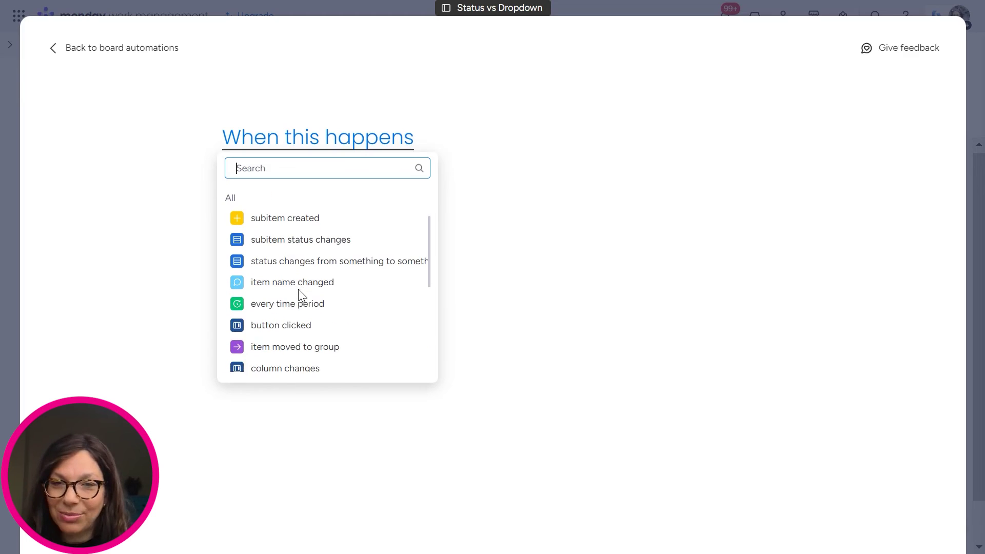
scroll(300, 303, up, 2)
click(273, 175)
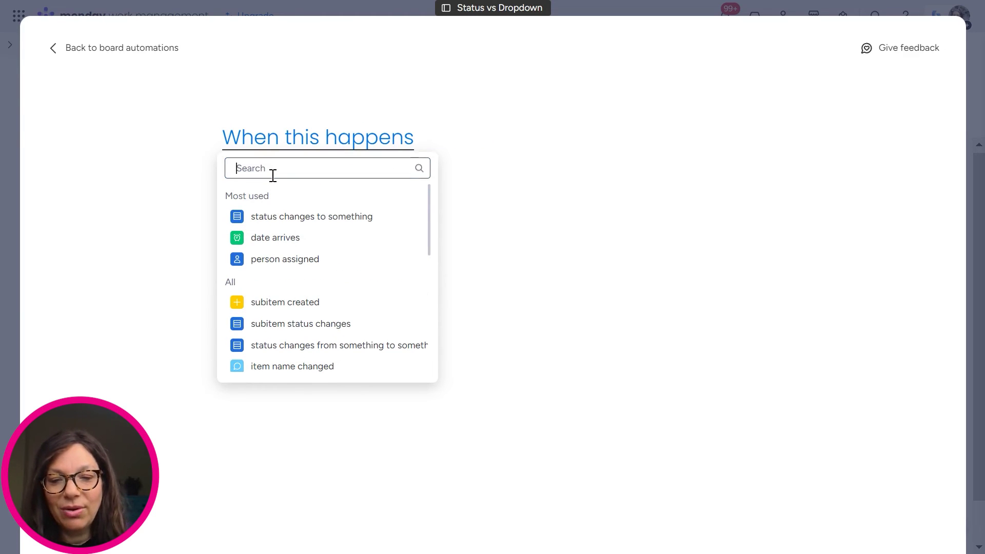
text(colu)
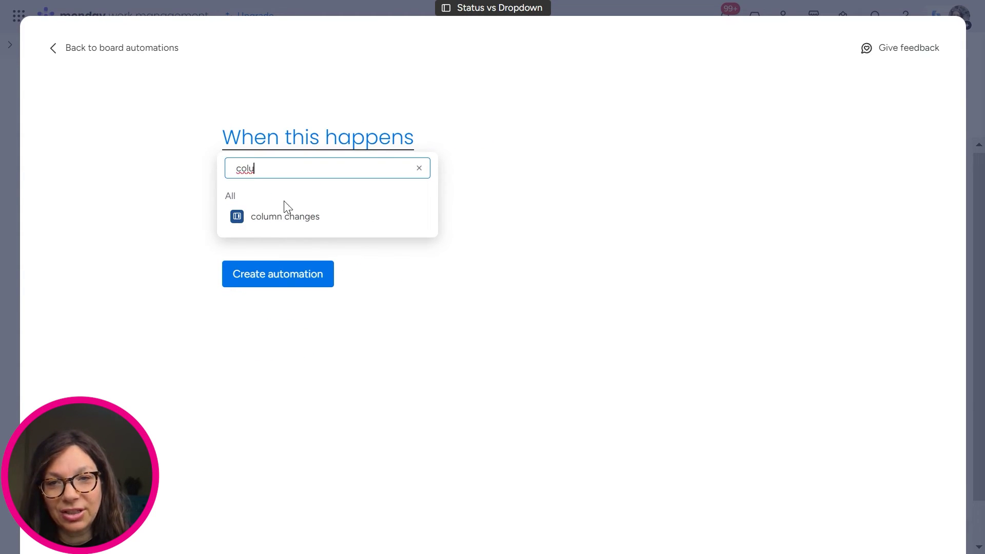
click(282, 225)
click(334, 139)
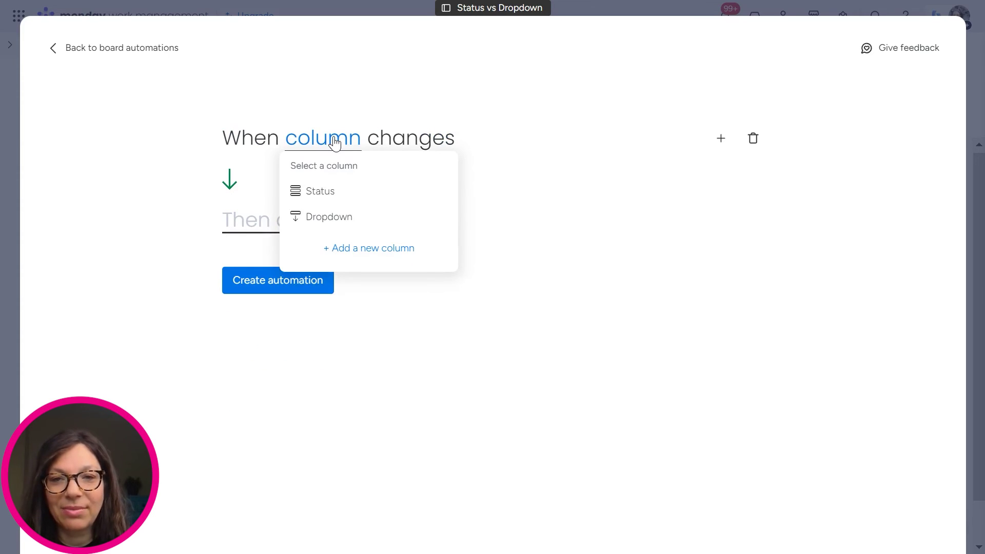
Watch the Dropdown column, with a condition that it contains only Basic Plan.
click(341, 222)
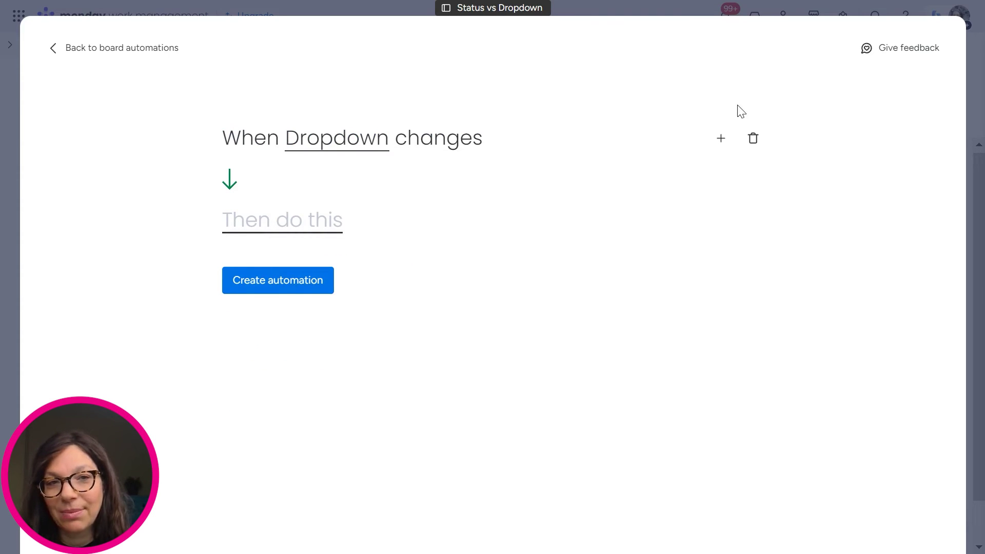
click(720, 140)
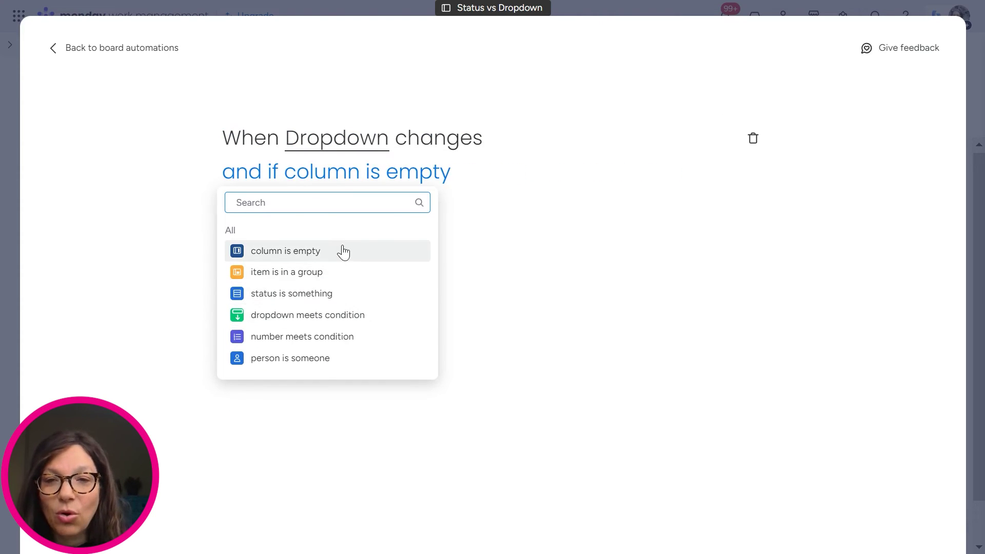
click(339, 315)
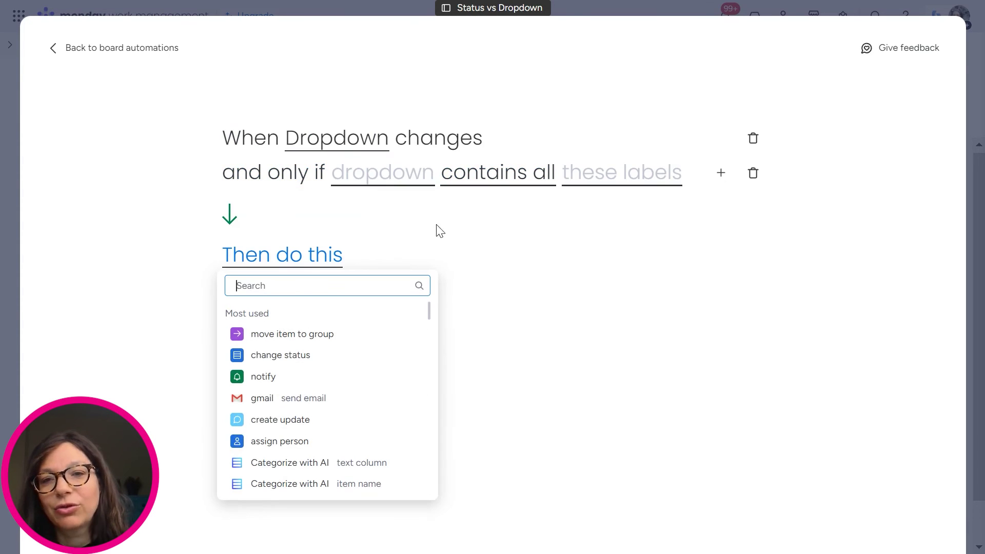
click(384, 186)
click(377, 226)
click(485, 182)
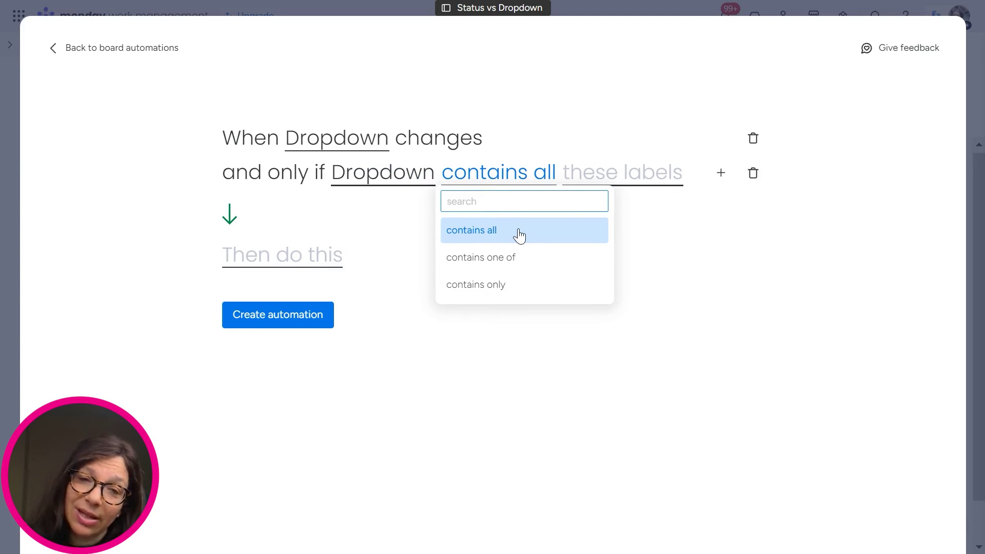
click(523, 285)
click(260, 203)
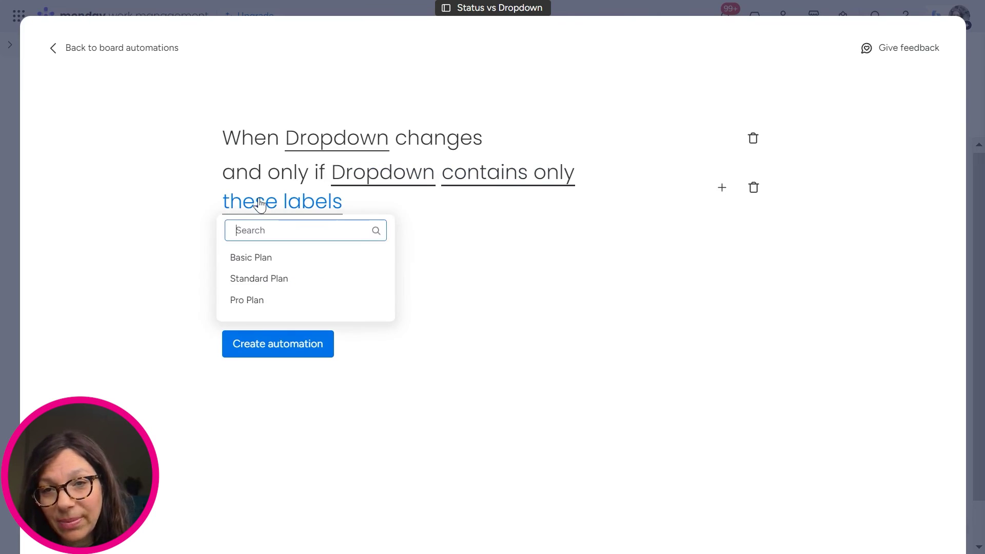
click(294, 261)
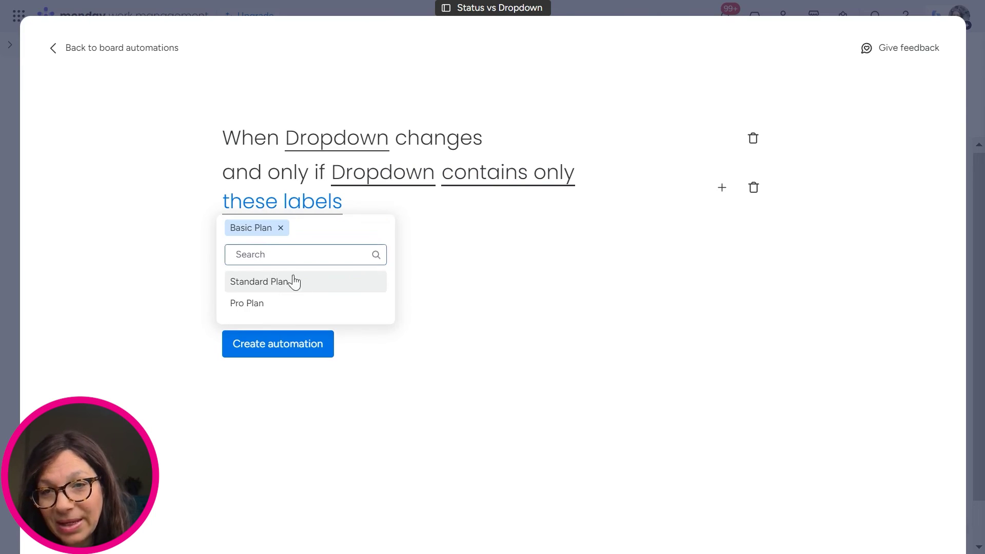
click(464, 288)
Notify me with a message of the item name and its Dropdown value, then return to the automations list.
click(259, 288)
click(264, 288)
click(252, 285)
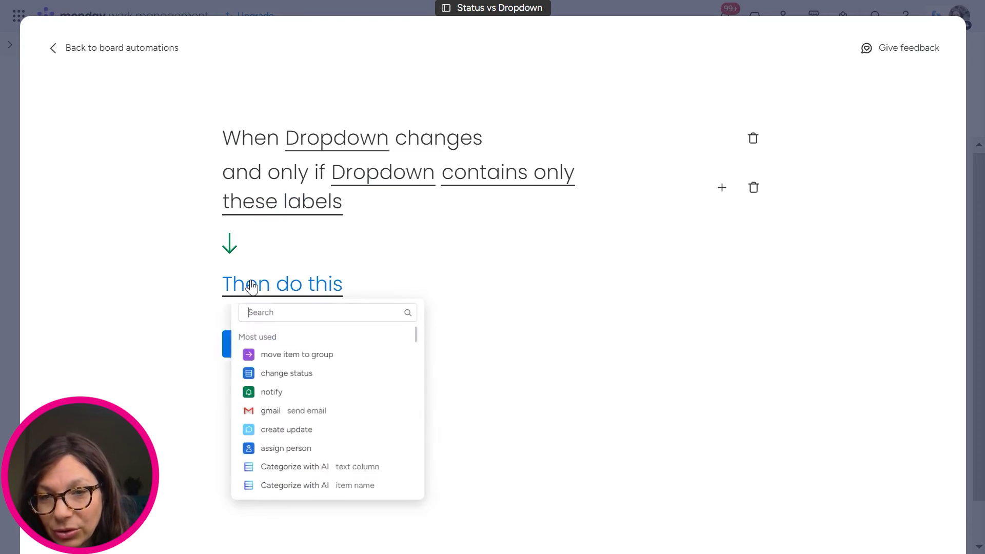
click(279, 410)
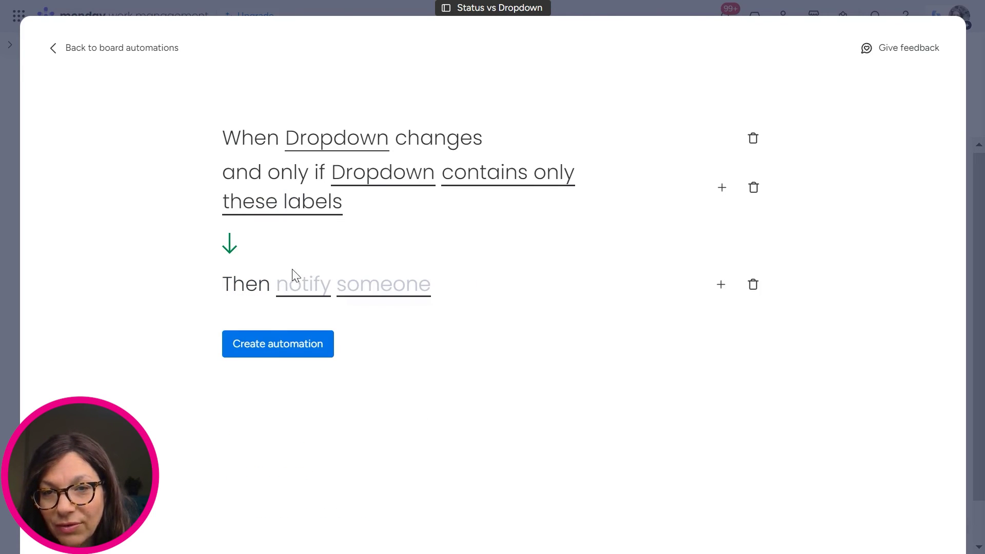
click(385, 287)
click(380, 343)
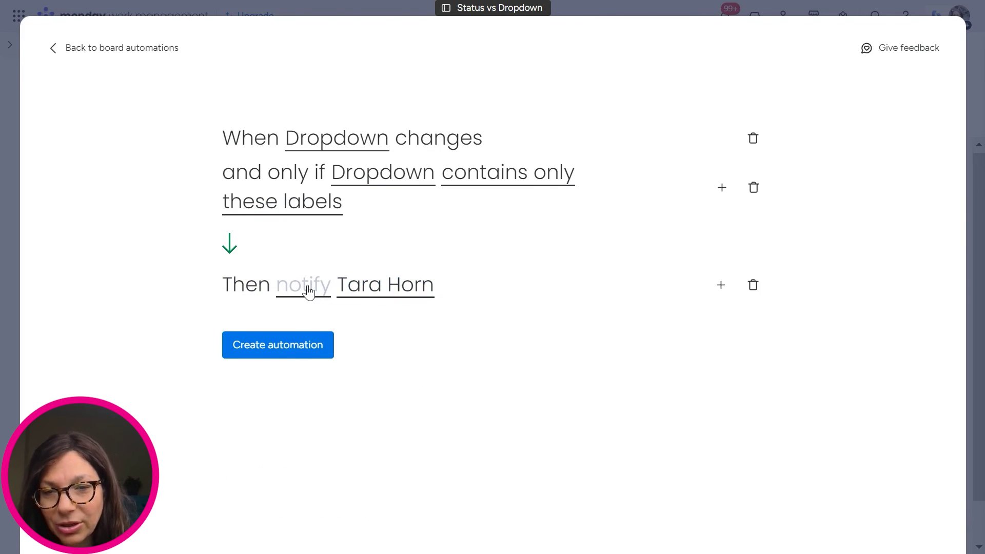
click(306, 289)
click(420, 296)
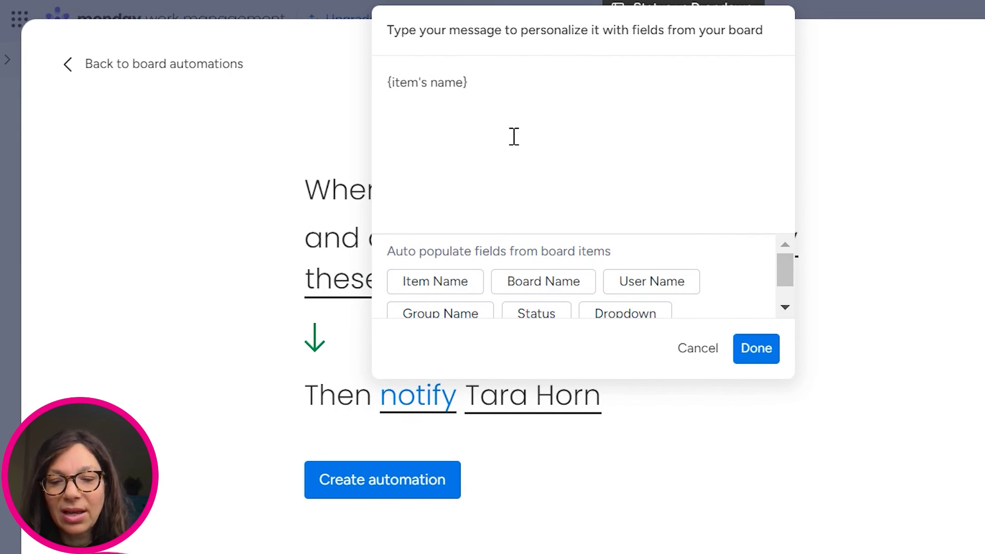
text(is now on the)
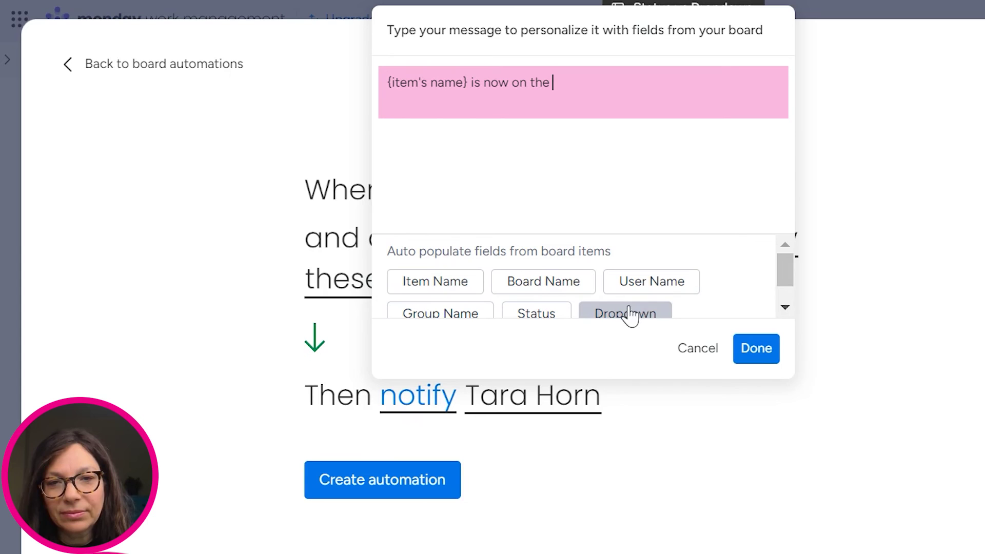
click(628, 314)
click(756, 348)
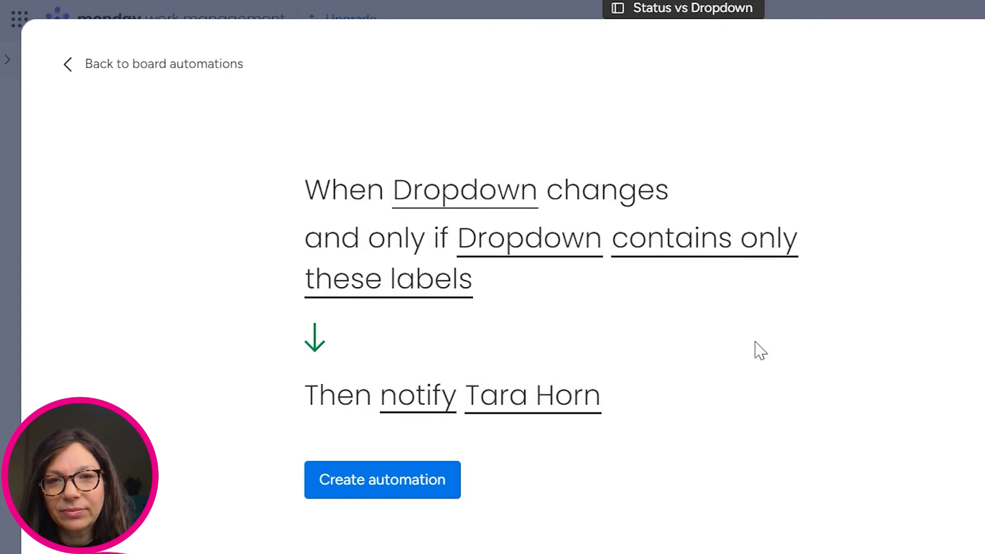
click(717, 240)
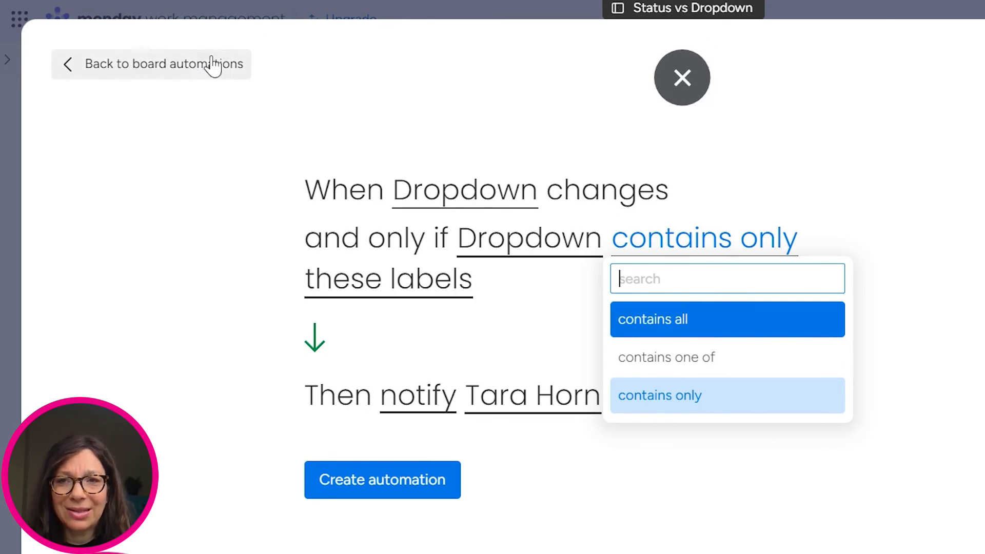
click(213, 66)
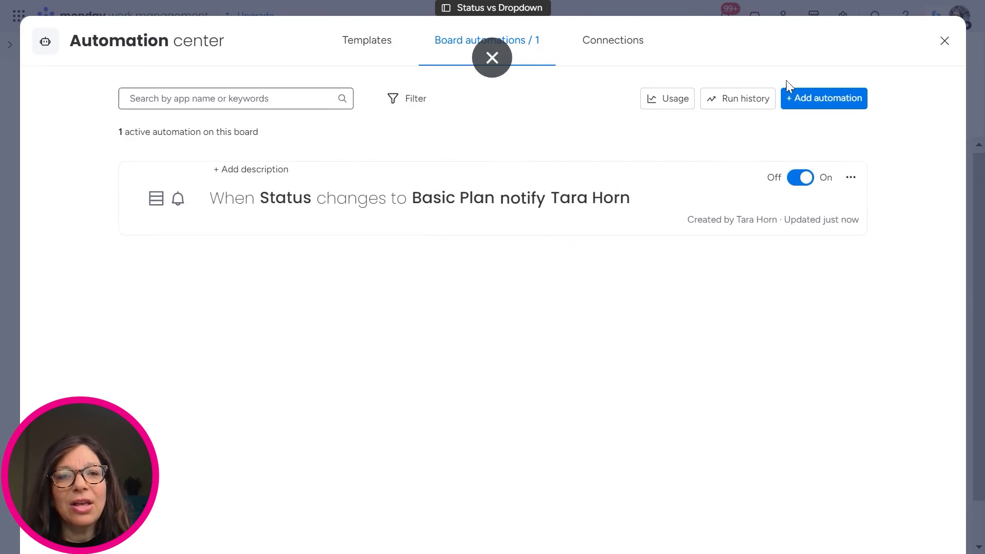
Close the Automation center and show the board's Main Table of clients.
click(944, 41)
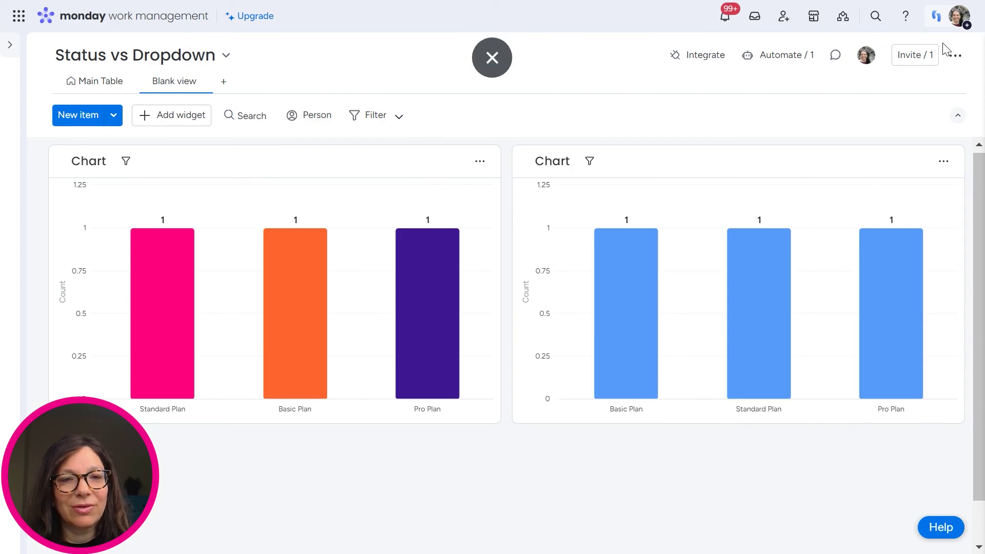
click(101, 82)
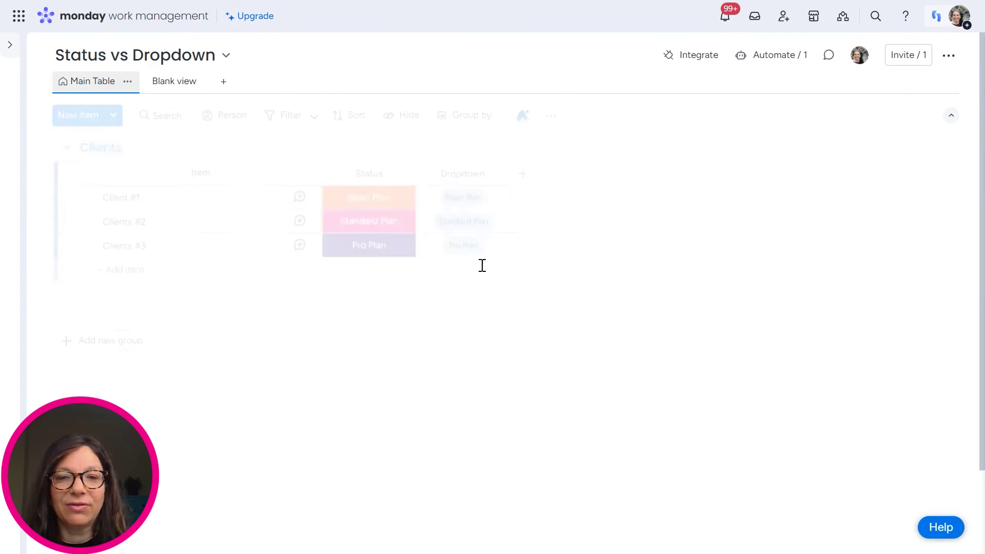